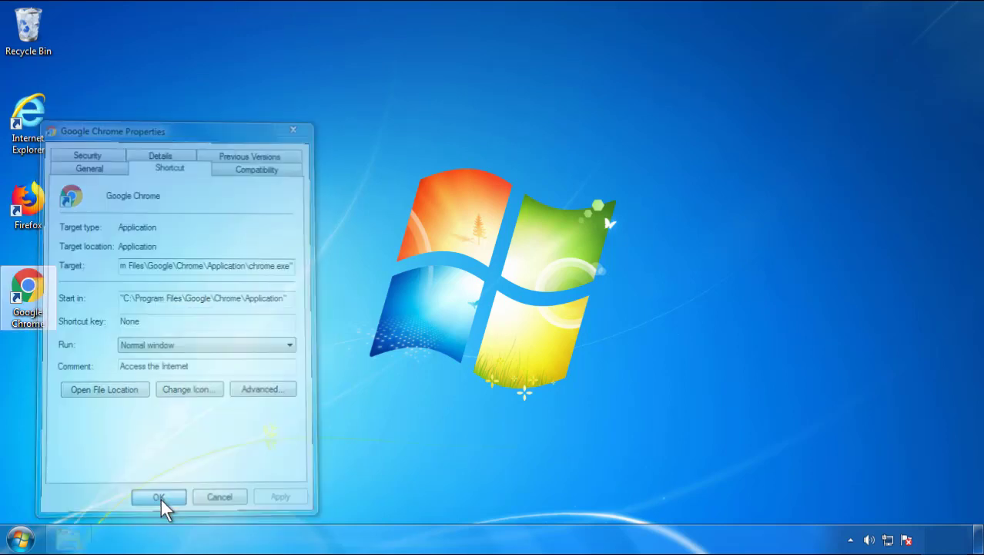
Step: Close the Google Chrome shortcut's Properties dialog with OK and bring up the Start menu
left_click(21, 538)
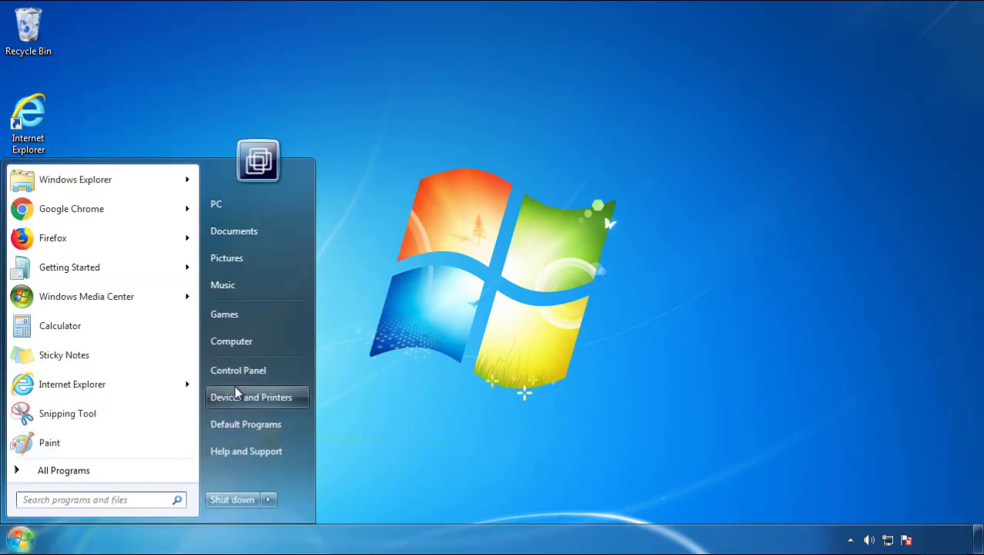
Step: Uninstall SearchMine 2.00 from Programs and Features, sorted newest first by Installed On, then close it
left_click(247, 362)
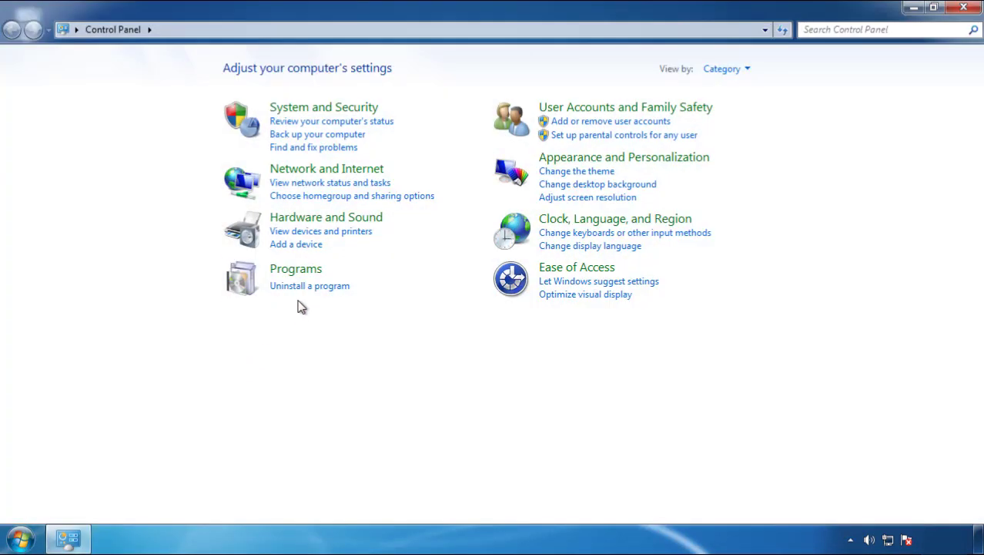
left_click(307, 286)
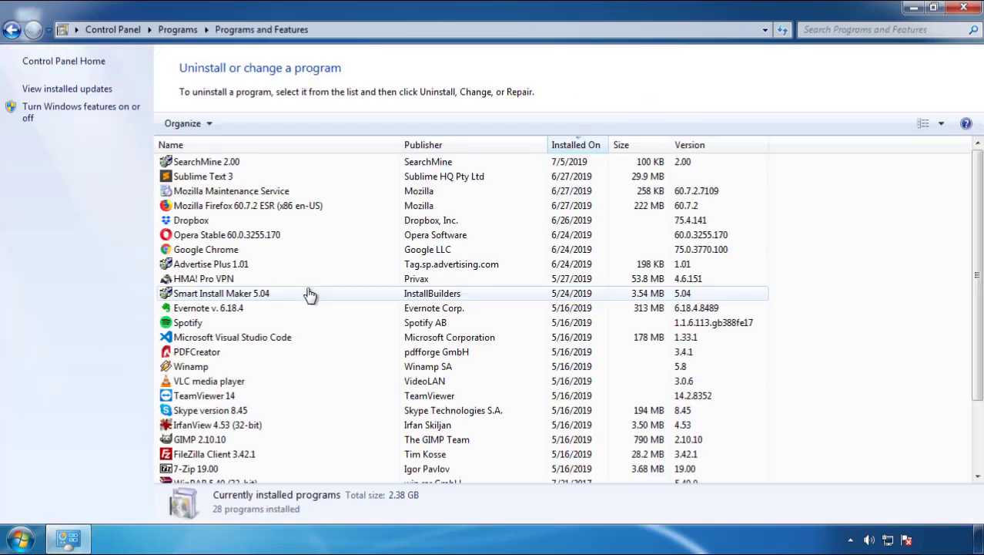
left_click(577, 146)
left_click(572, 146)
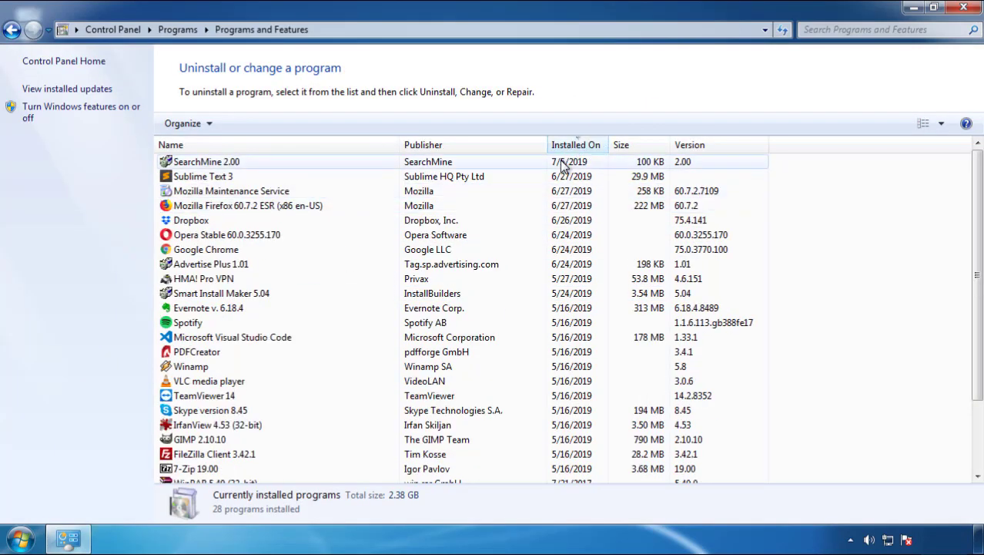
left_click(206, 163)
left_click(245, 123)
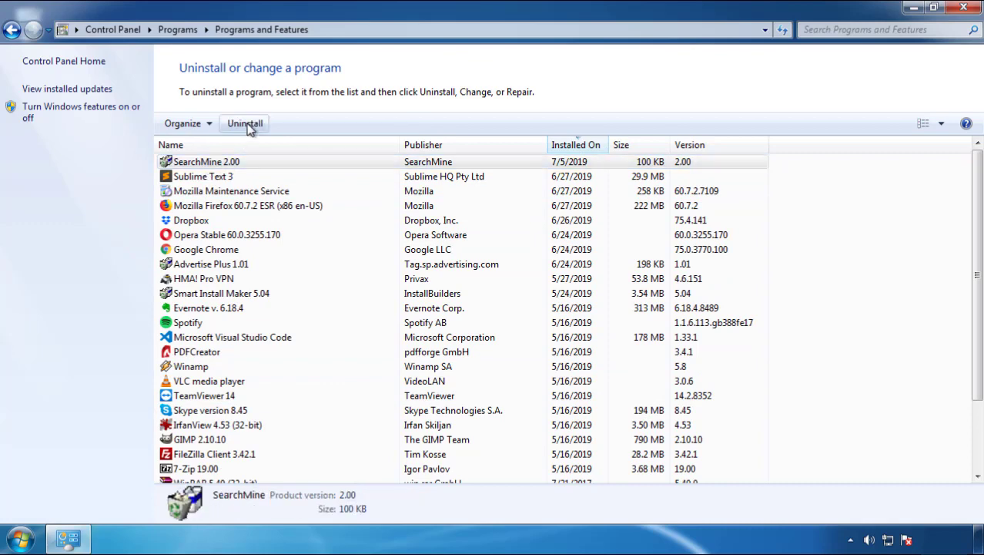
left_click(574, 408)
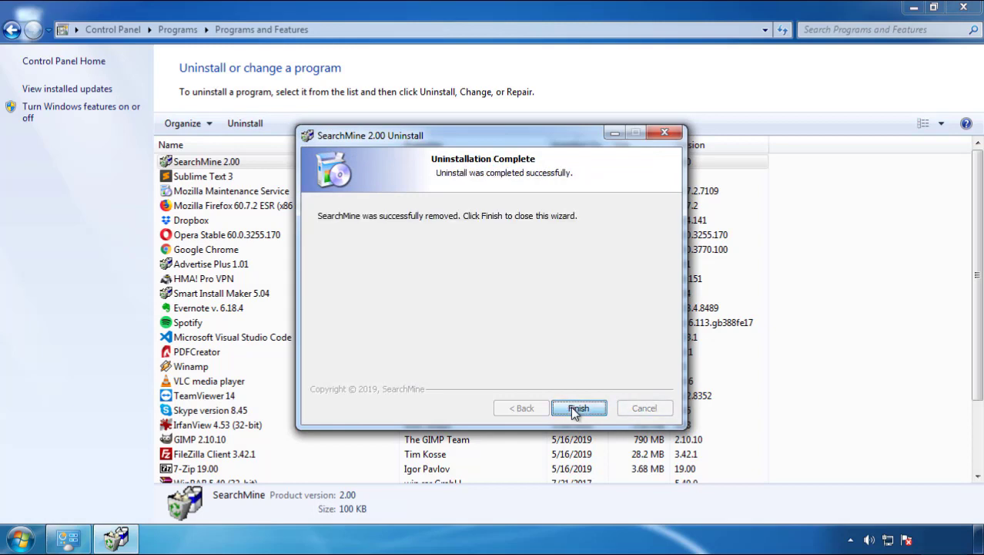
left_click(570, 406)
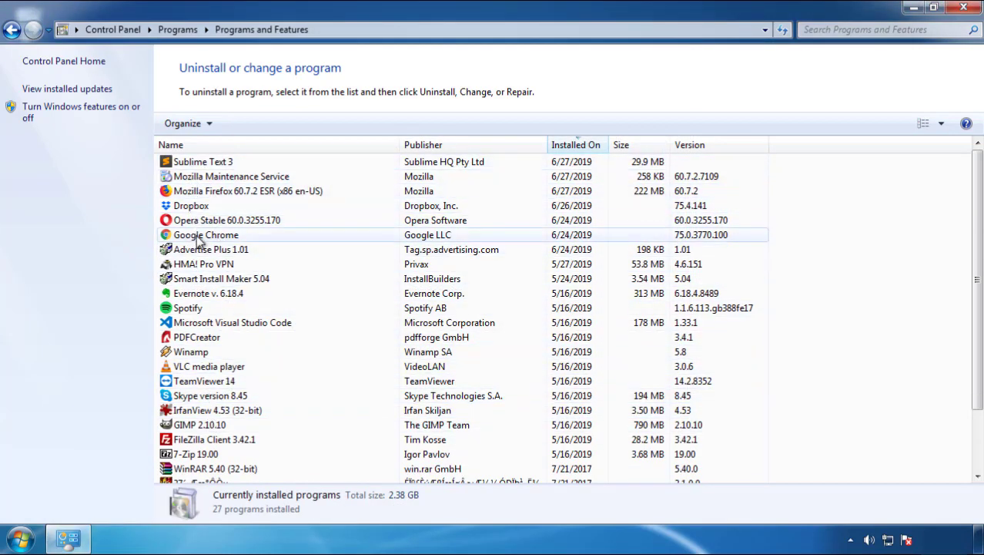
left_click(963, 10)
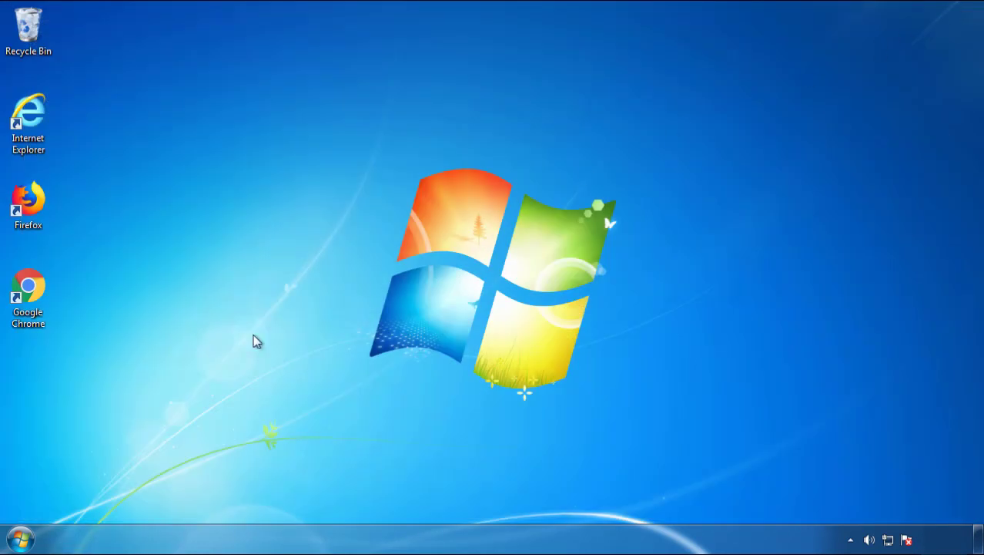
Step: Restart Windows and choose Safe Mode from the Advanced Boot Options at startup
left_click(18, 540)
left_click(266, 500)
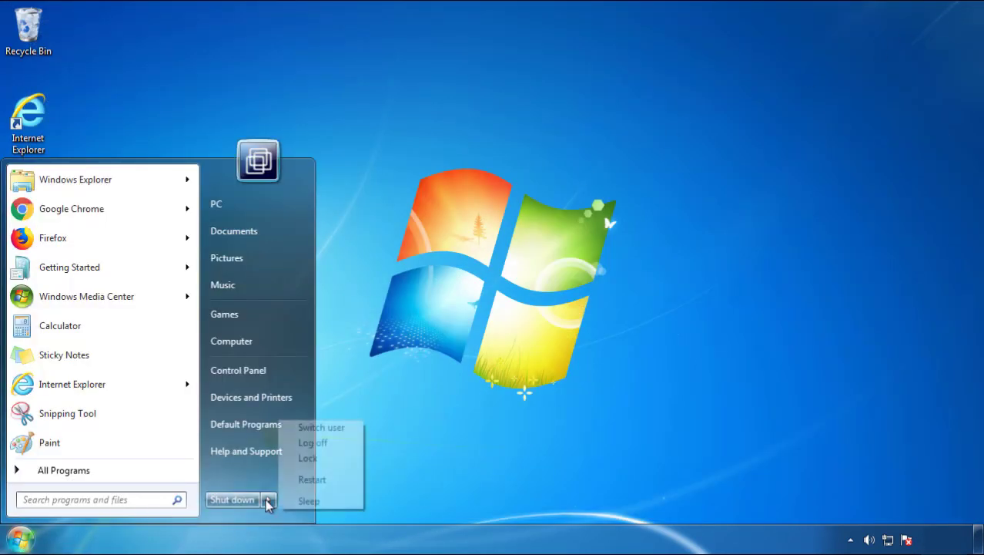
left_click(514, 422)
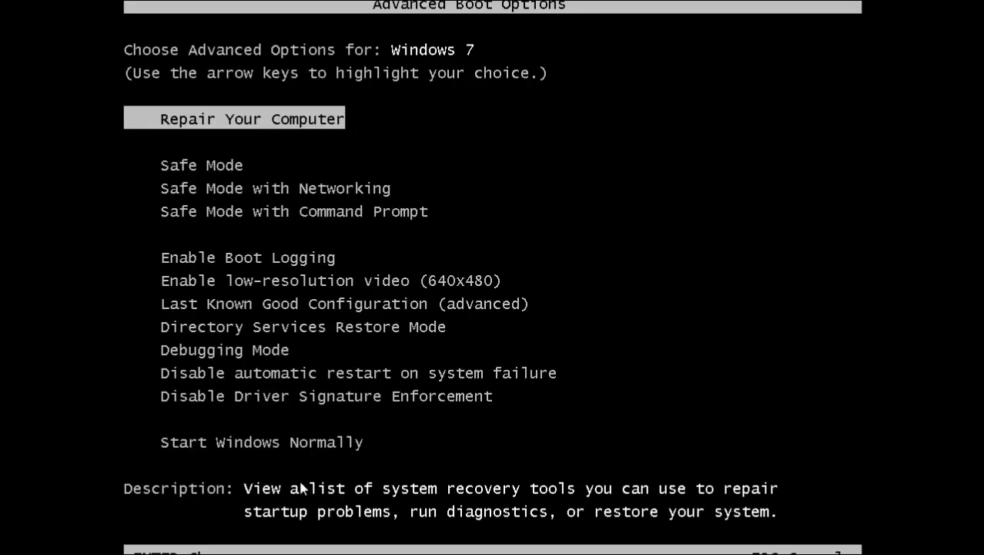
key("Down")
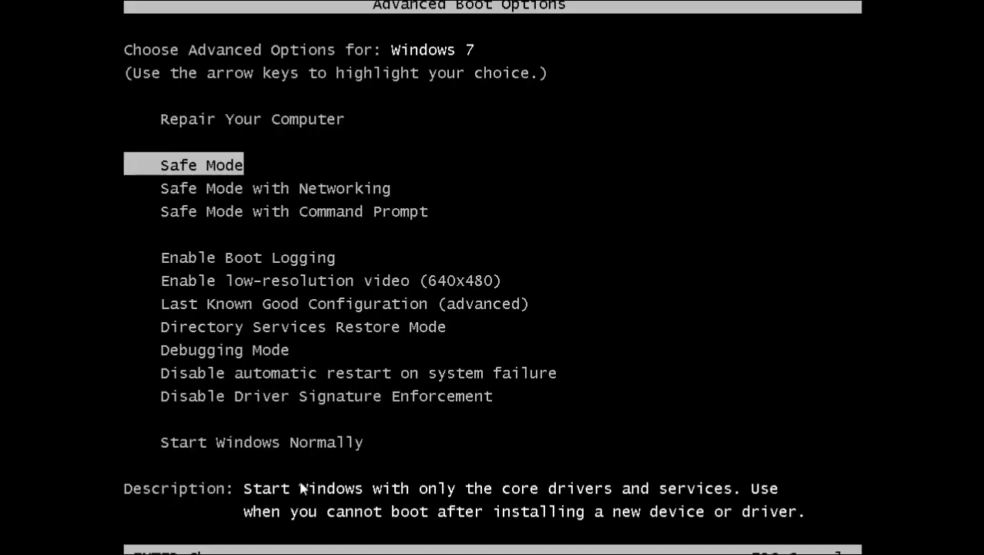
key("Return")
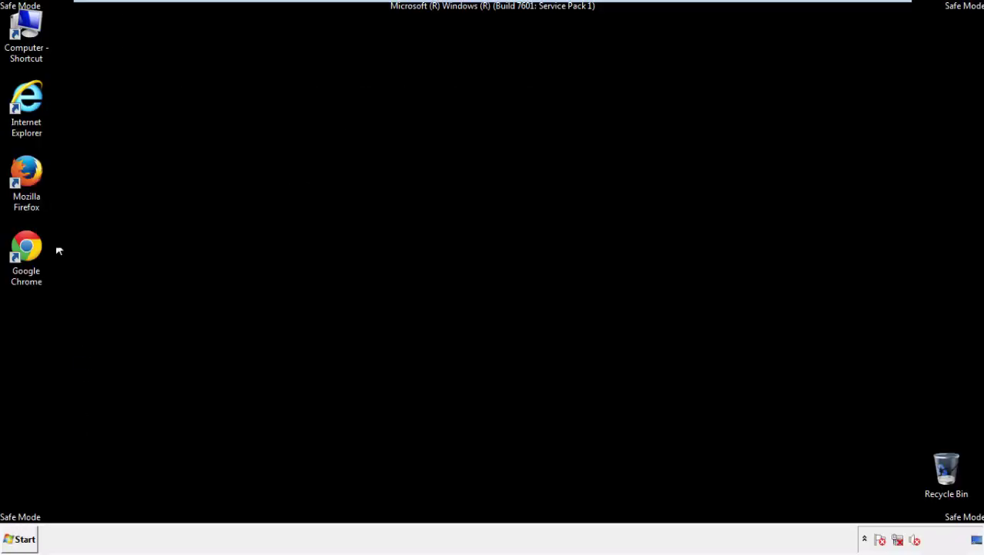
Step: Launch Firefox, decline the default-browser prompt, and make sure the menu bar is shown
double_click(34, 179)
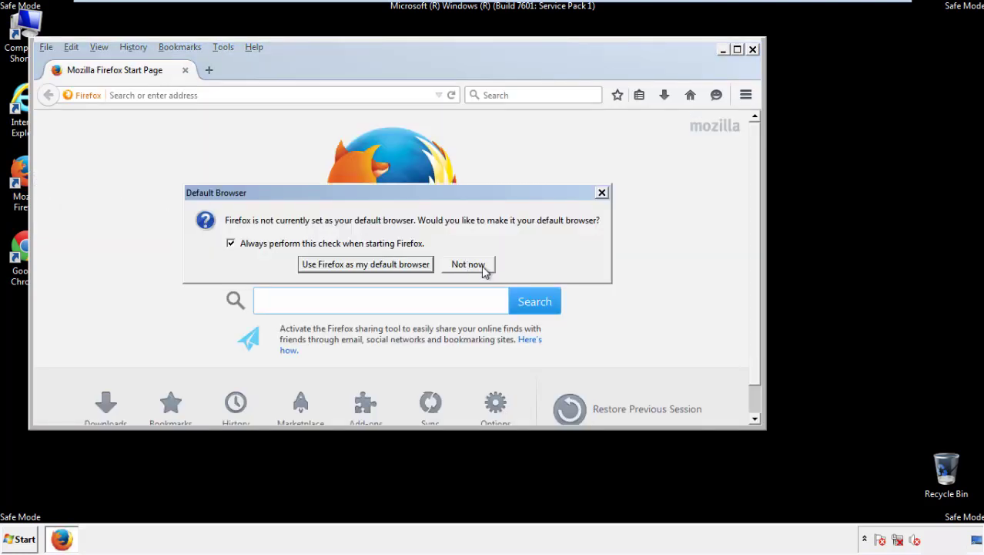
left_click(481, 265)
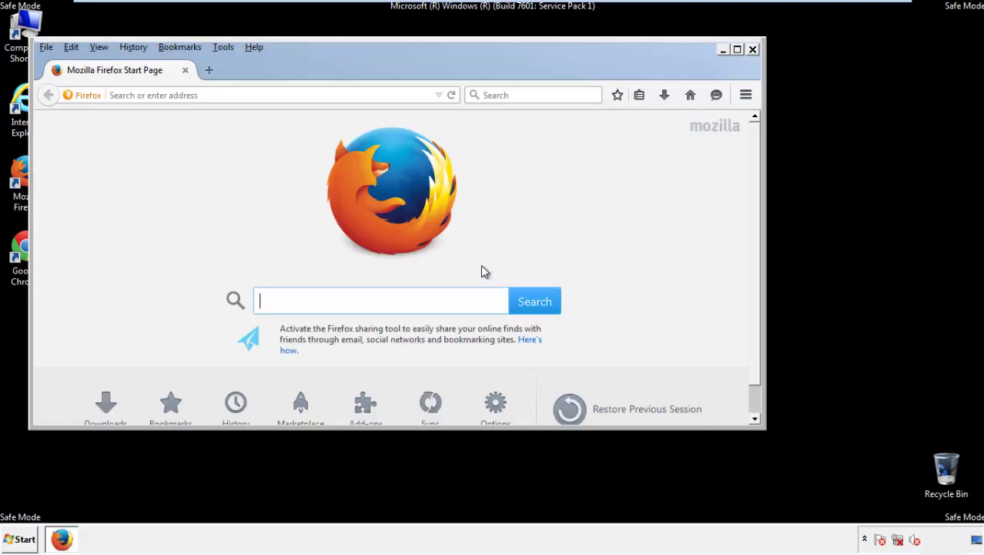
right_click(303, 68)
left_click(329, 116)
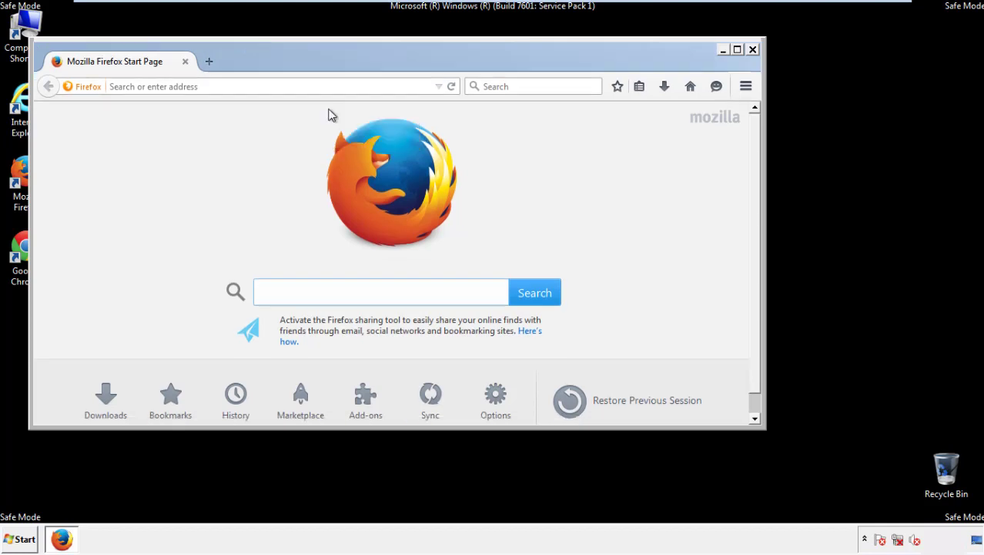
right_click(311, 65)
left_click(322, 118)
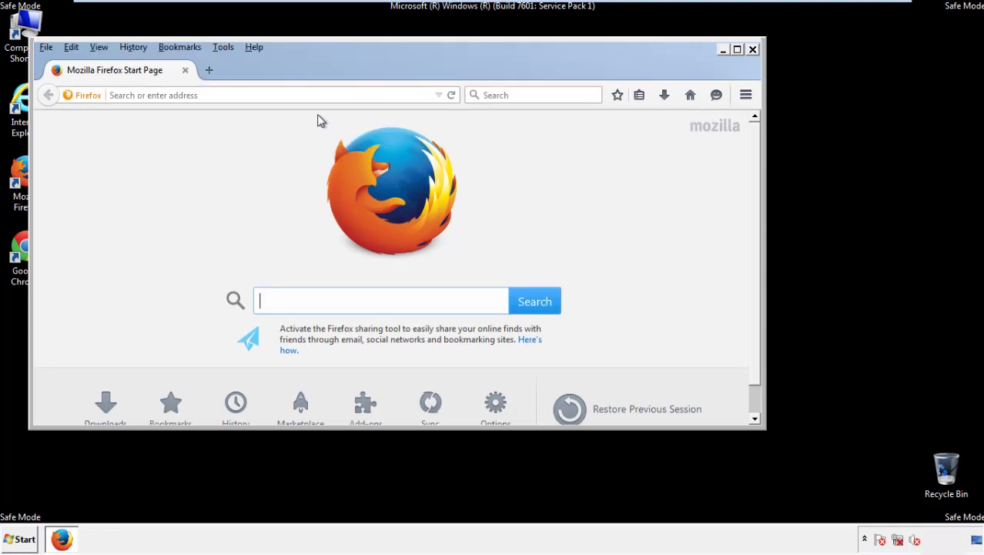
Step: Clear Firefox's recent history for time range Everything with all data types checked
left_click(139, 48)
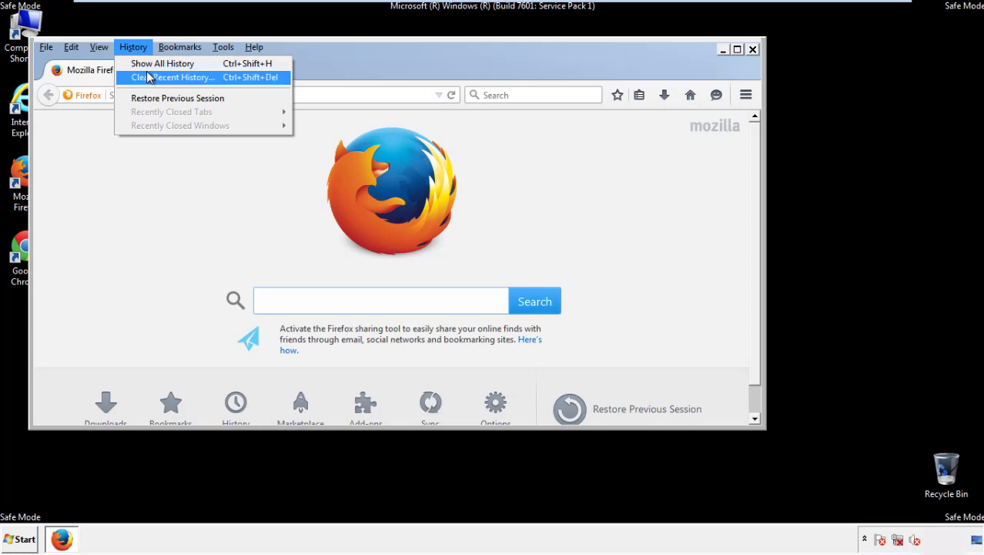
left_click(150, 77)
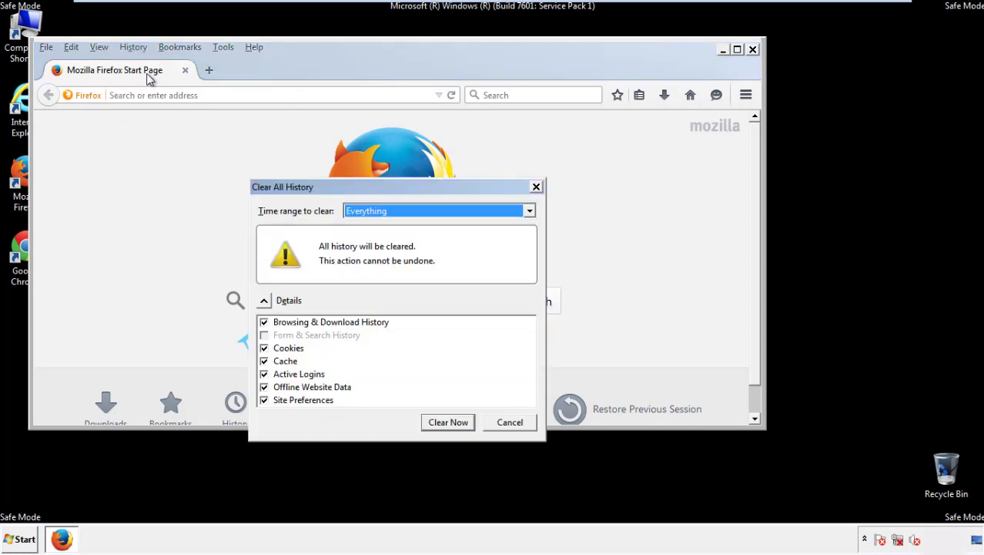
left_click(365, 212)
left_click(369, 290)
left_click(264, 387)
left_click(264, 386)
left_click(264, 399)
left_click(264, 400)
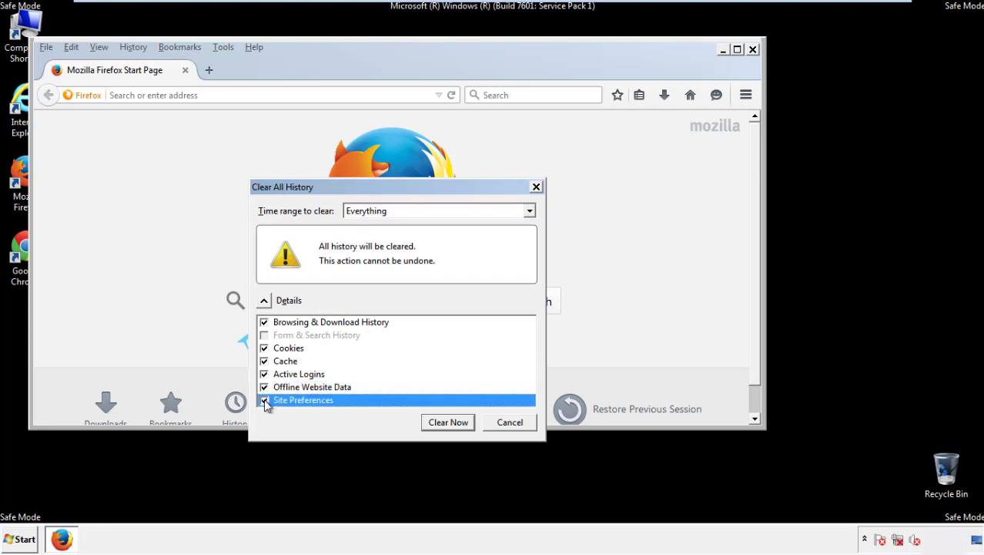
left_click(448, 423)
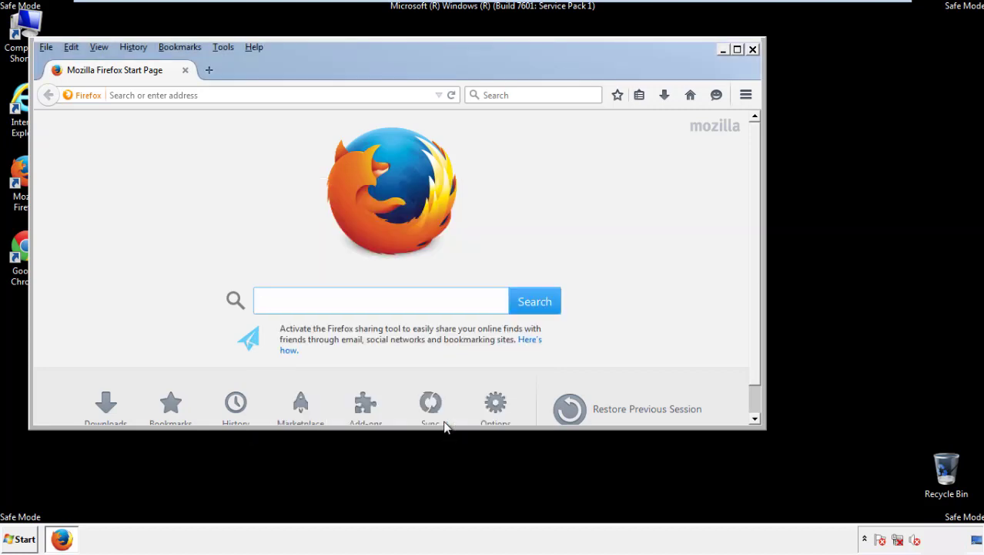
Step: Refresh Firefox from Troubleshooting Information, close it, and launch Google Chrome
left_click(253, 47)
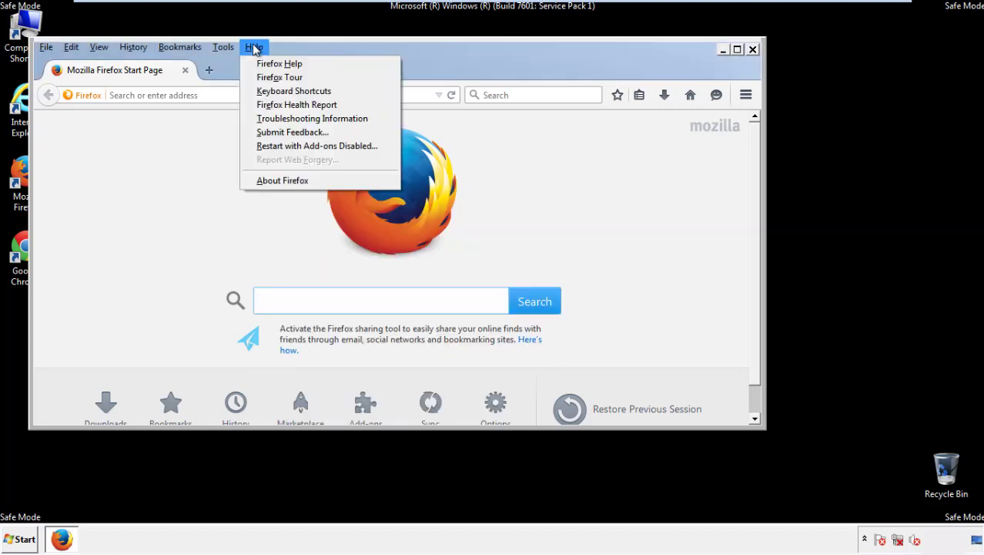
left_click(284, 118)
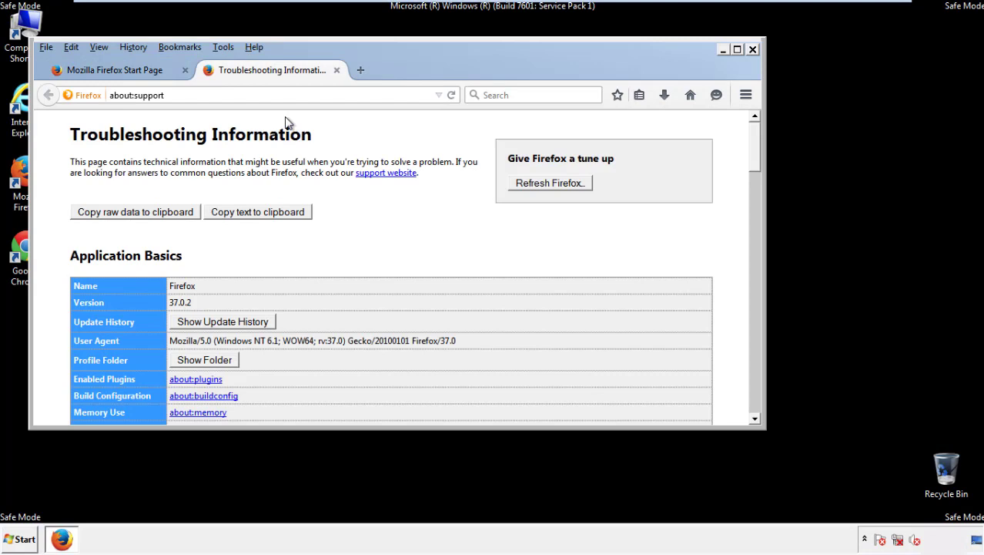
left_click(571, 185)
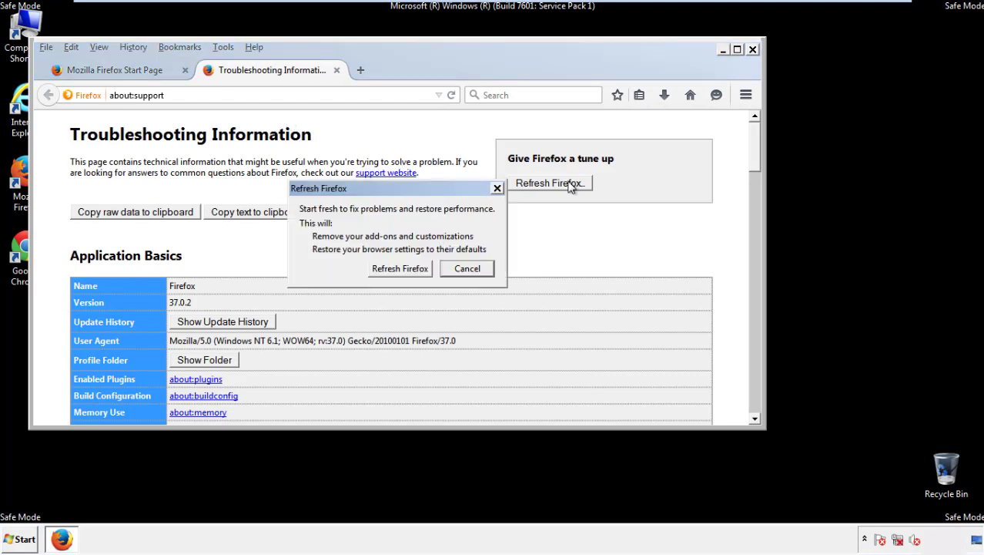
left_click(400, 269)
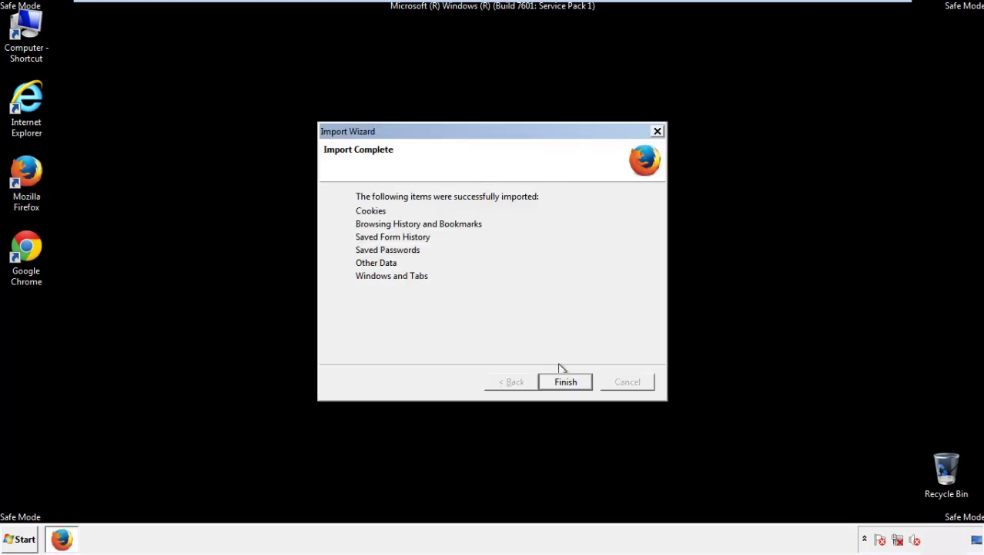
left_click(566, 382)
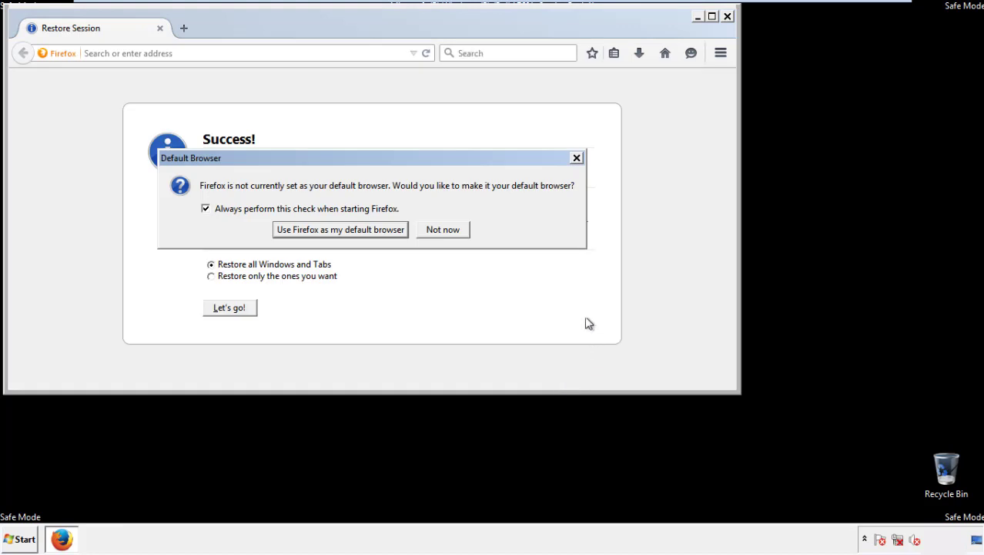
left_click(444, 230)
left_click(727, 17)
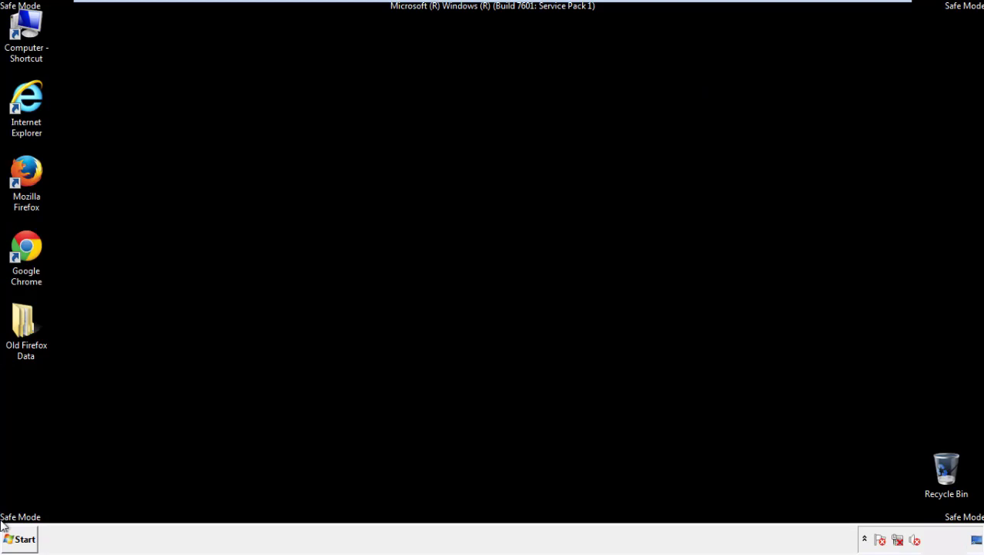
left_click(23, 245)
double_click(23, 245)
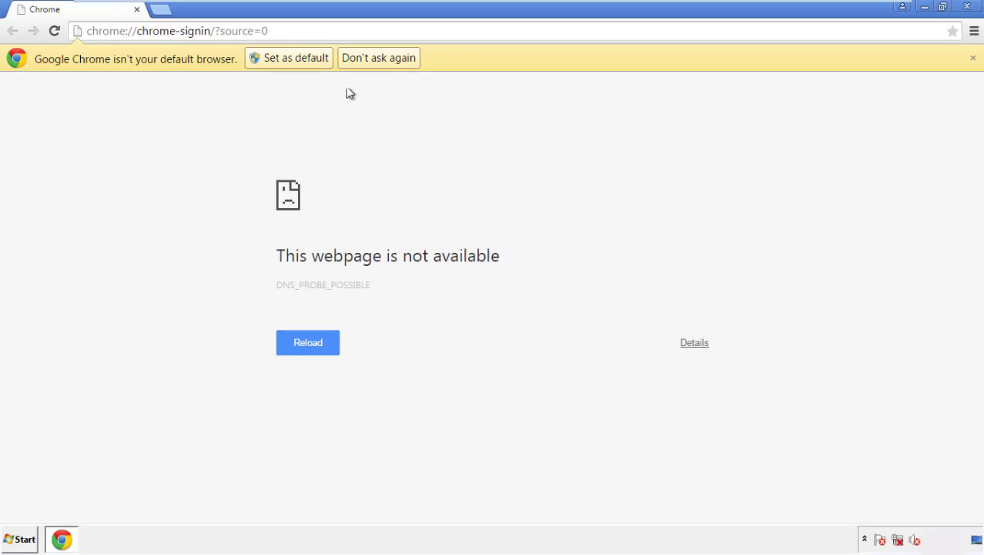
Step: Choose 'Don't ask again' on Chrome's default-browser bar and open Clear browsing data from History
left_click(395, 59)
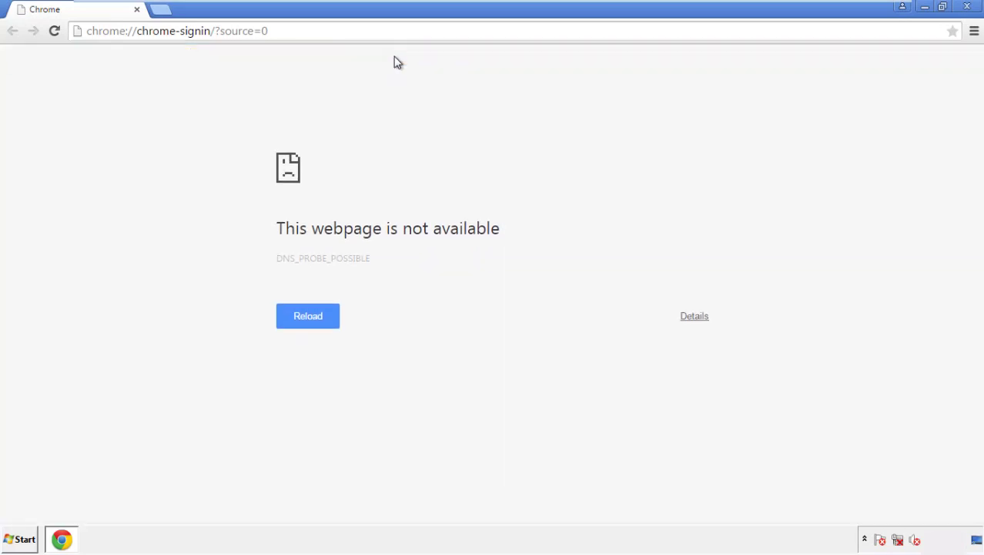
left_click(975, 33)
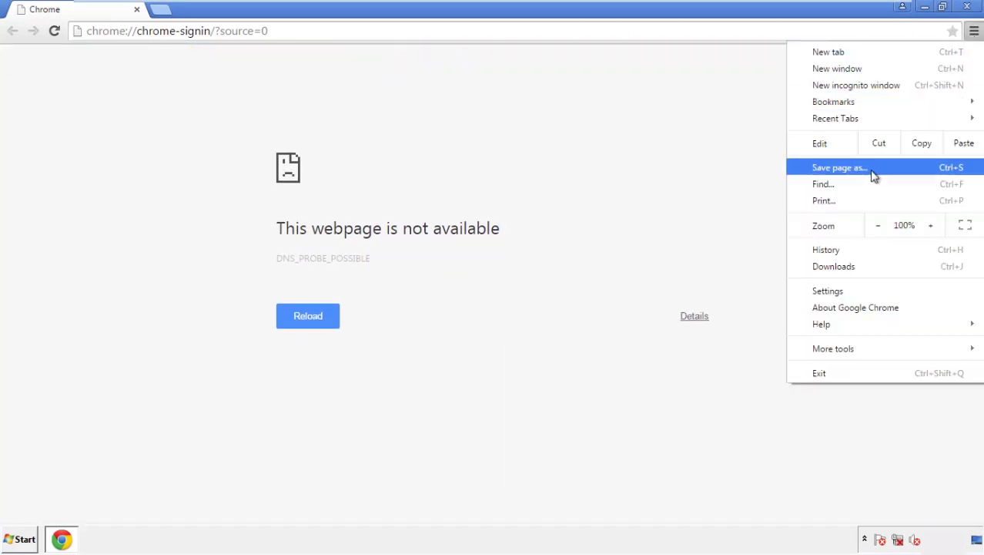
left_click(830, 291)
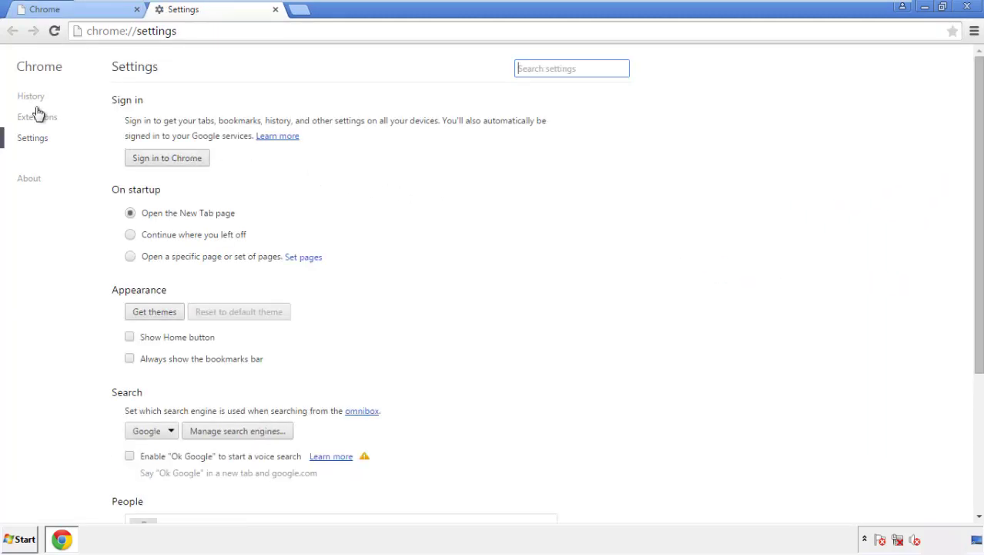
left_click(35, 98)
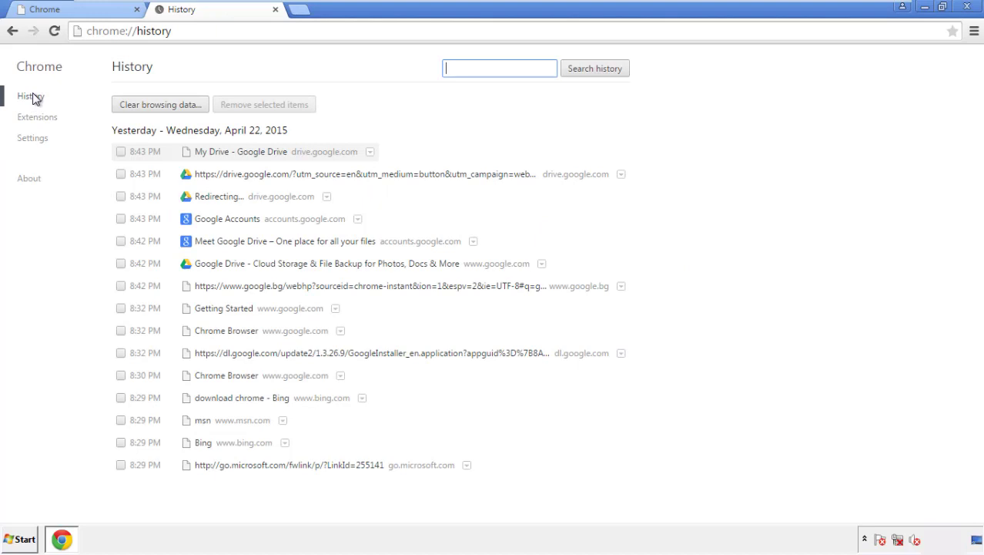
left_click(148, 107)
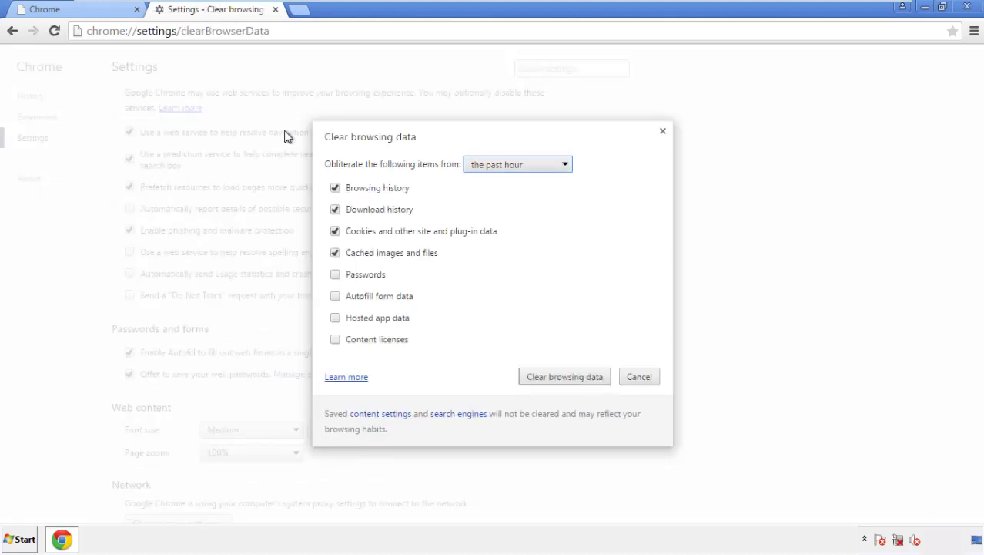
Step: Clear Chrome data from 'the beginning of time', including autofill, hosted app data and content licenses
left_click(495, 166)
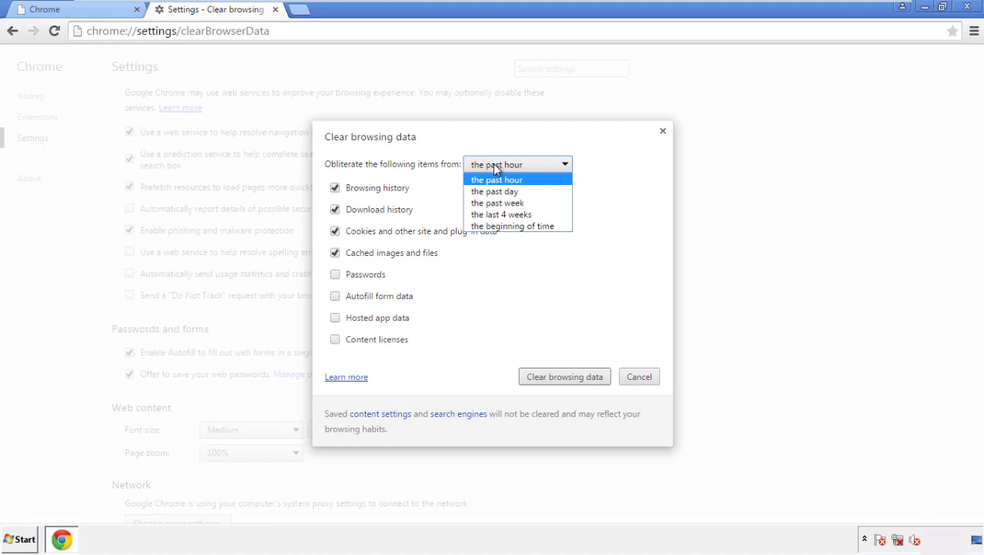
left_click(493, 226)
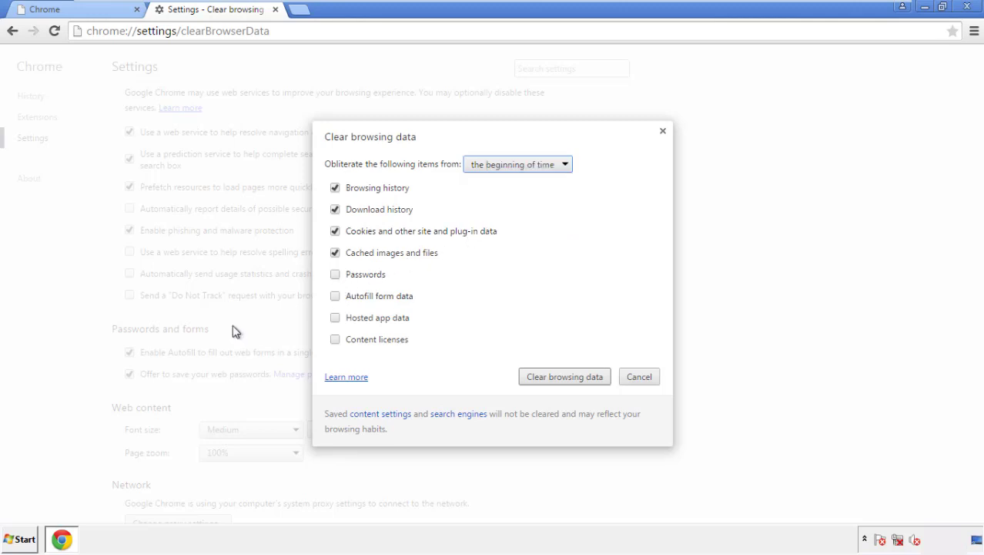
left_click(337, 297)
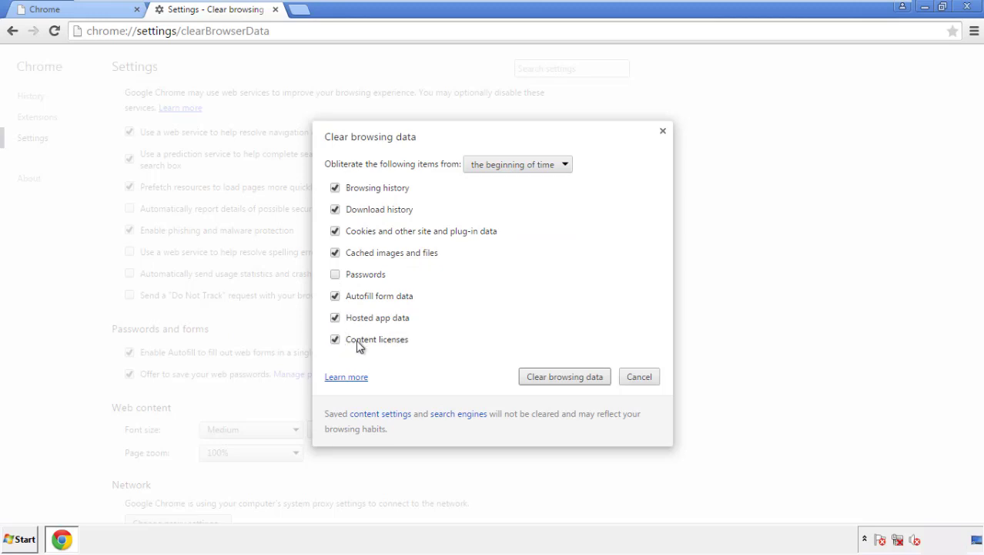
left_click(553, 380)
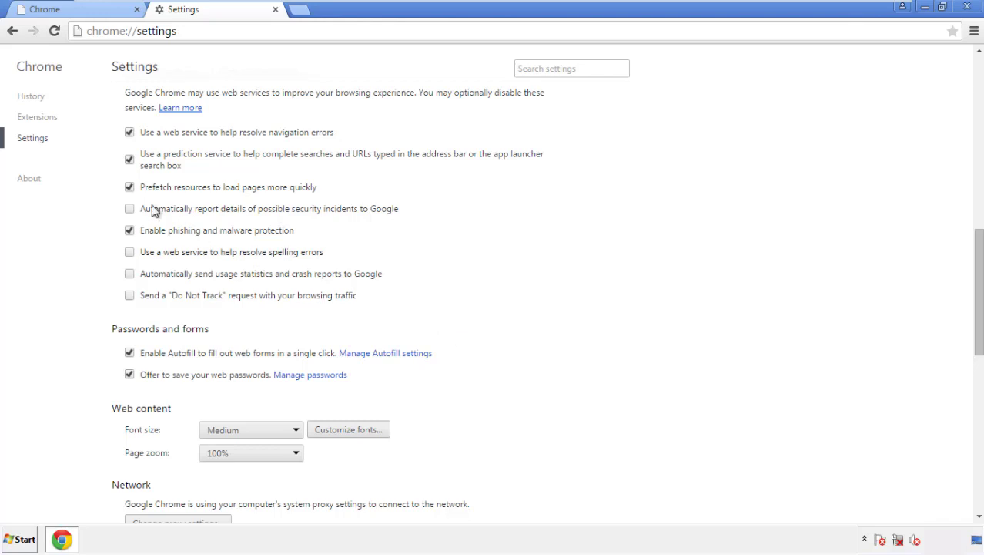
Step: Reset Chrome's settings to their defaults from the bottom of Settings, then close Chrome
left_click_drag(978, 245, 960, 429)
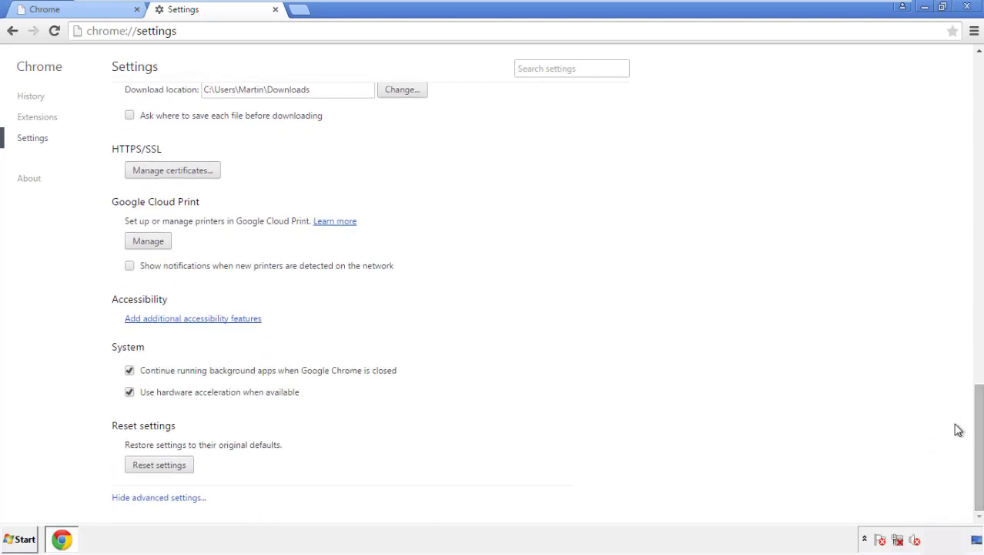
left_click(185, 467)
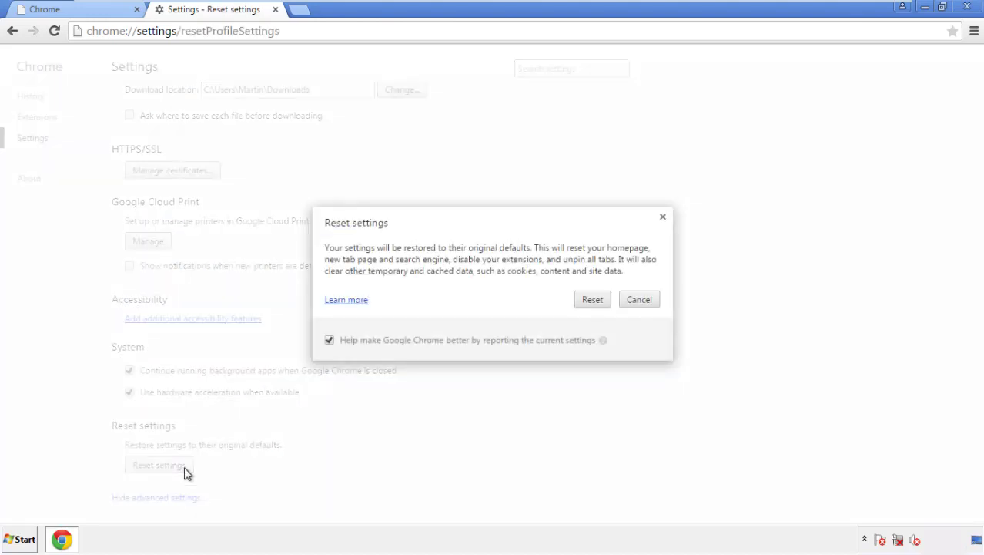
left_click(594, 299)
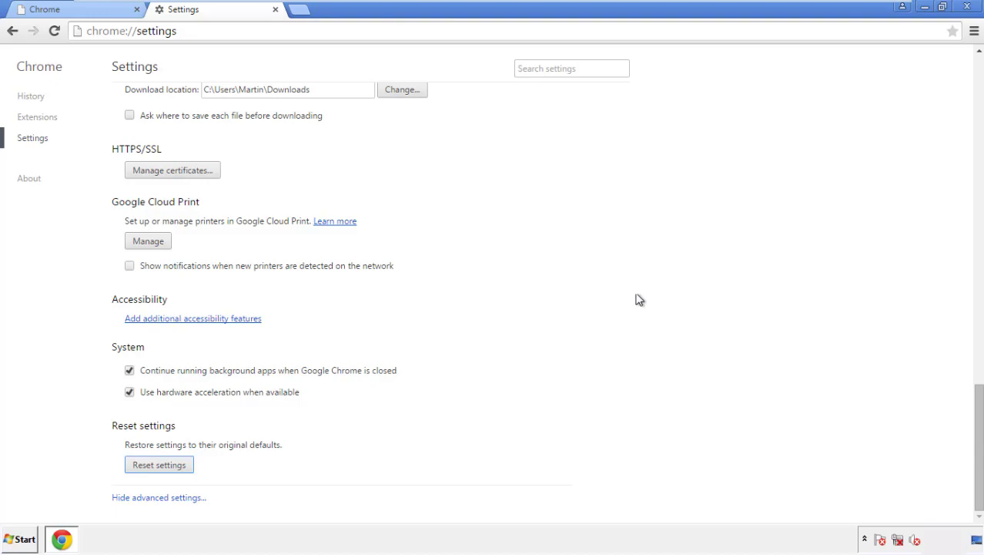
left_click(964, 6)
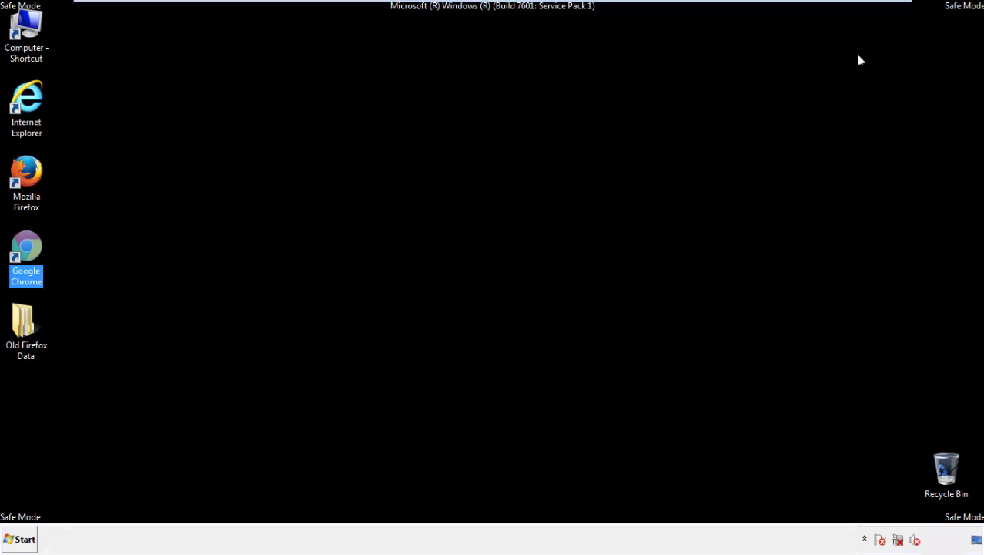
left_click(531, 249)
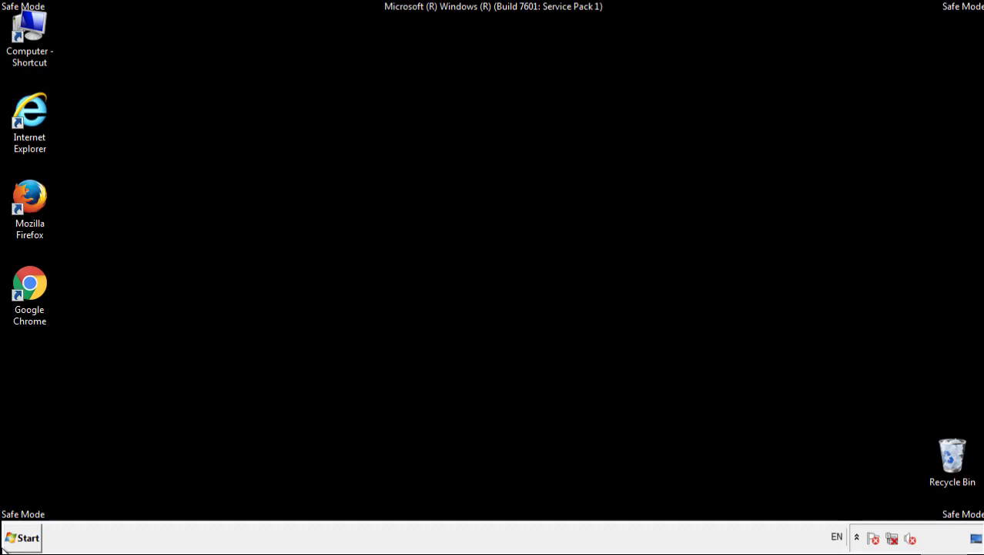
Step: Remove the Search Mine add-on in Firefox's Add-ons Manager and close Firefox
double_click(38, 193)
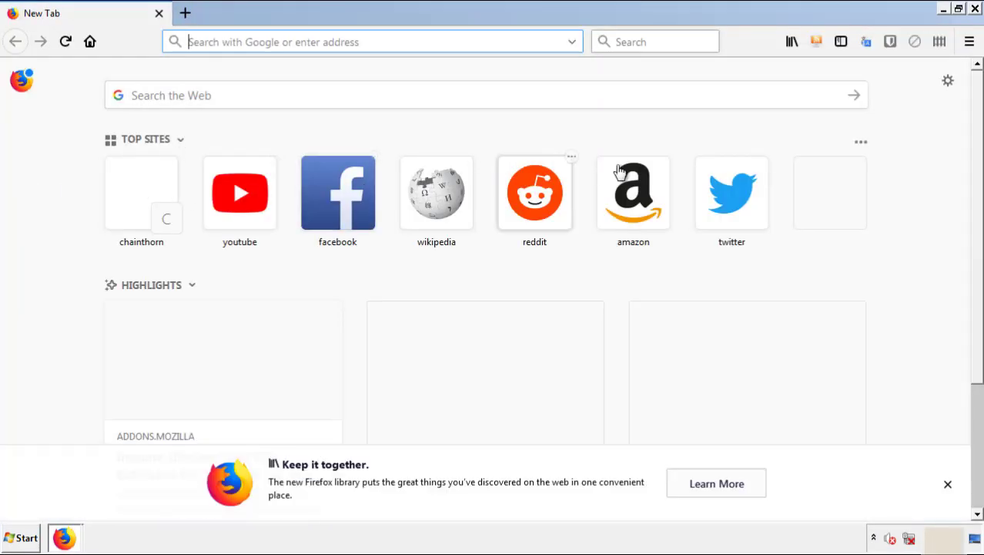
left_click(970, 43)
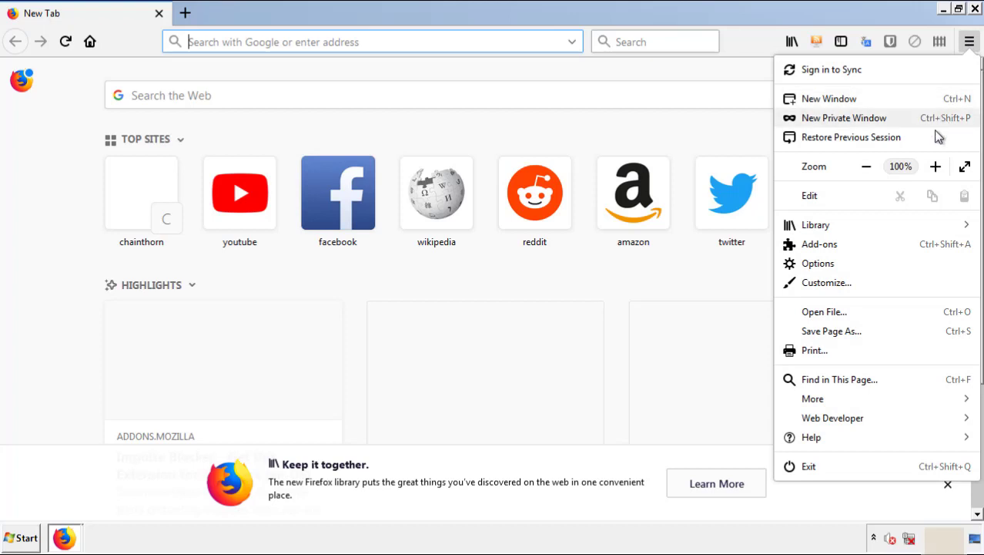
left_click(820, 244)
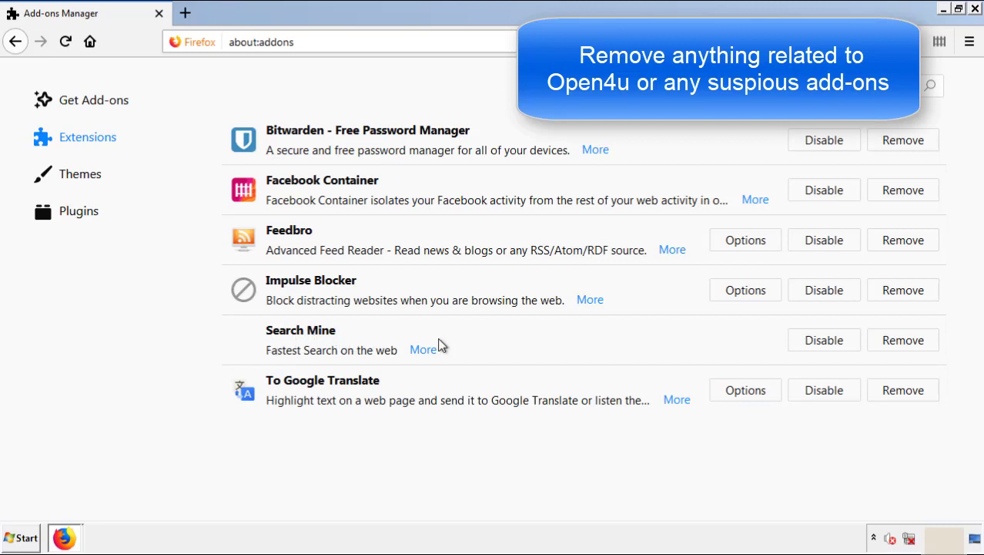
left_click(901, 343)
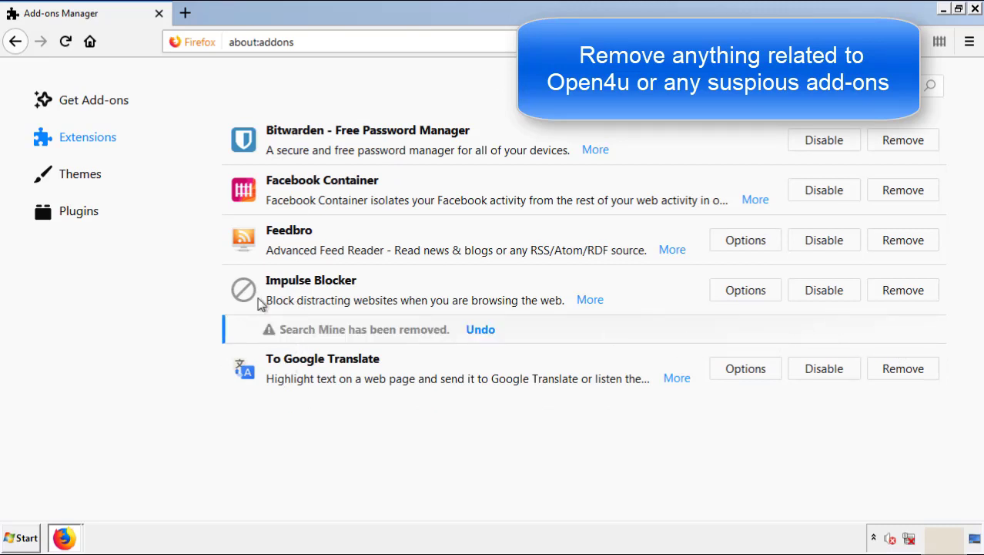
left_click(976, 11)
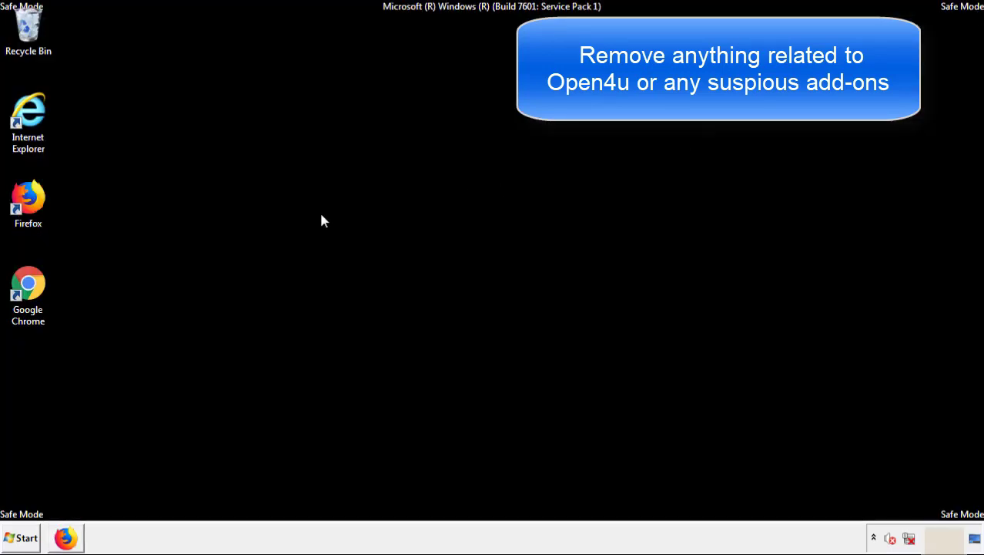
Step: Remove the Search Mine extension from Chrome's Extensions page, close Chrome, and open the Start menu
double_click(27, 300)
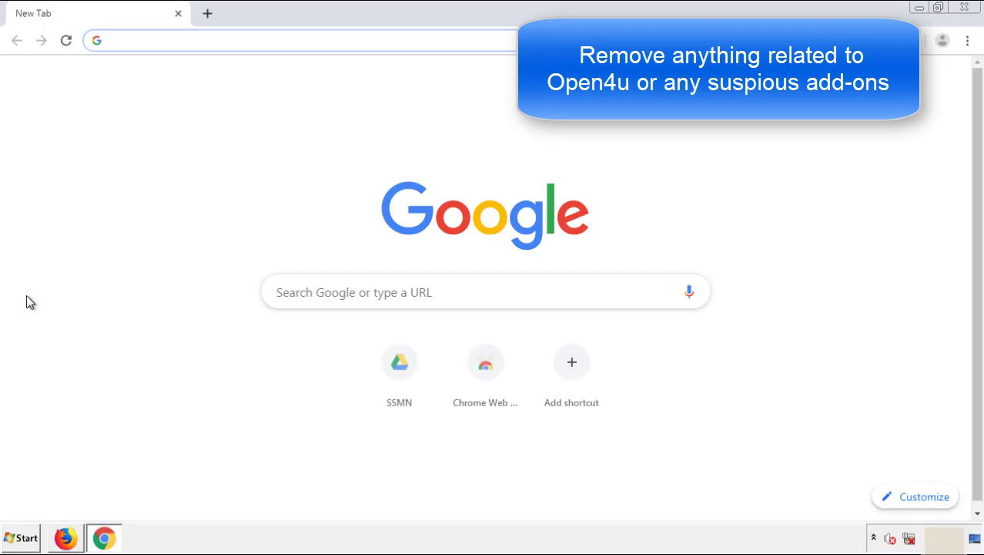
left_click(967, 40)
mouse_move(884, 270)
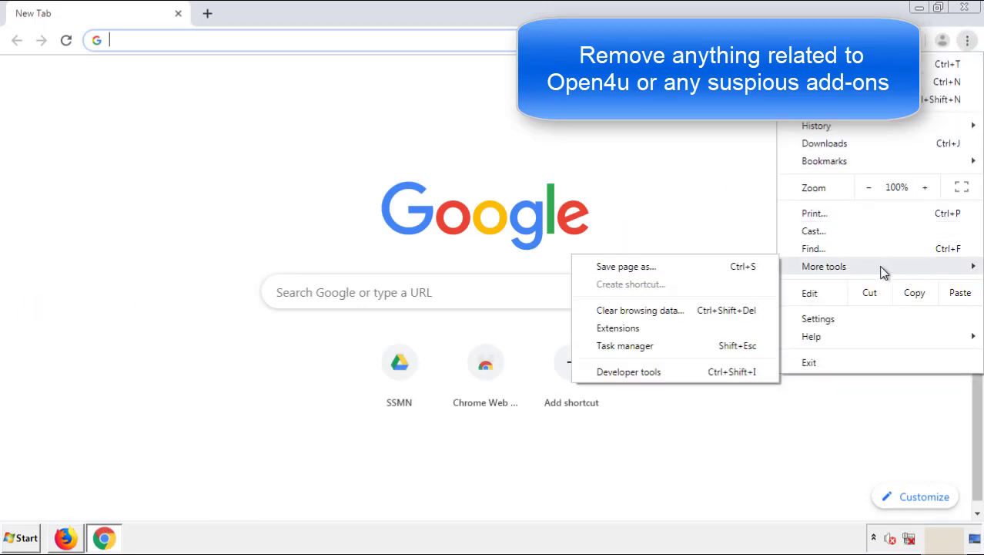
left_click(626, 327)
scroll(279, 255, "down", 8)
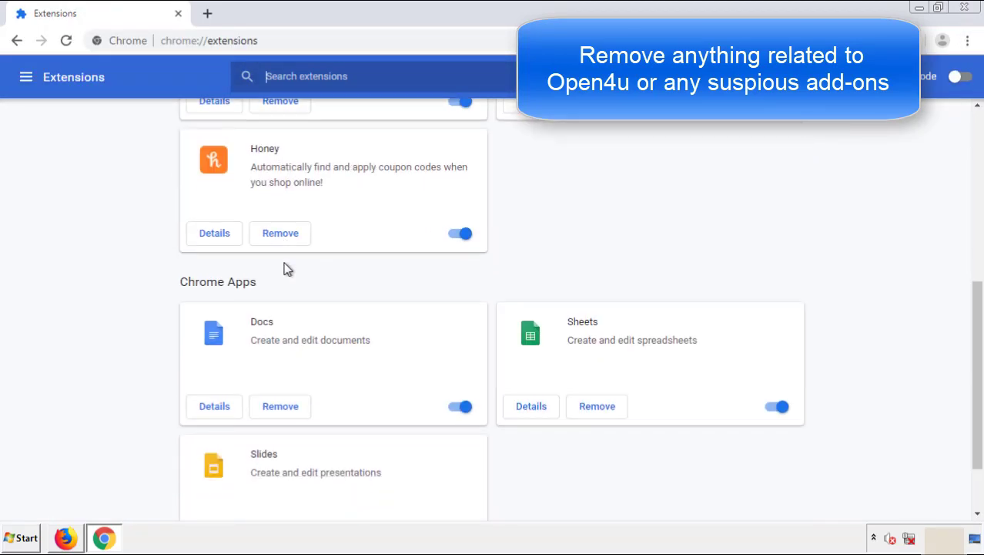
scroll(374, 281, "up", 8)
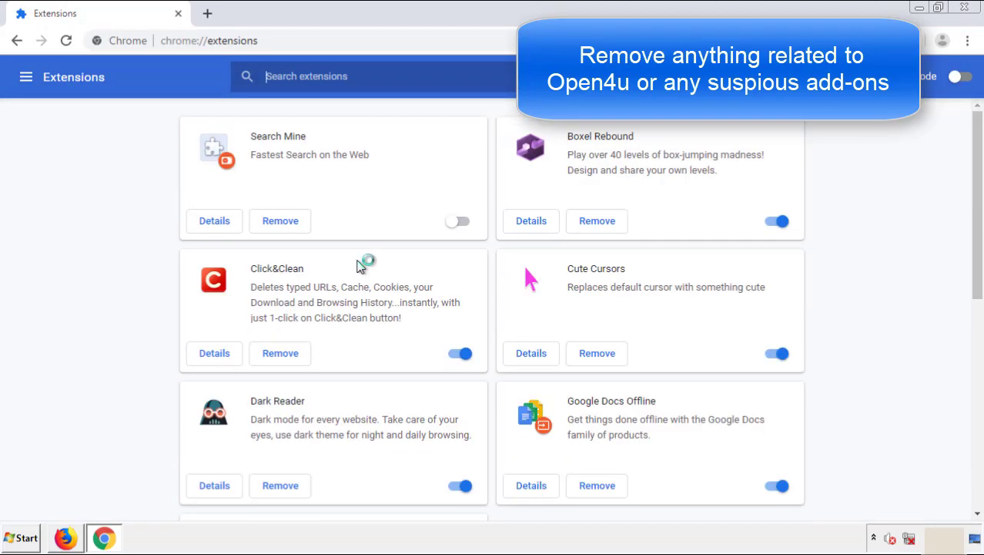
left_click(279, 223)
left_click(553, 125)
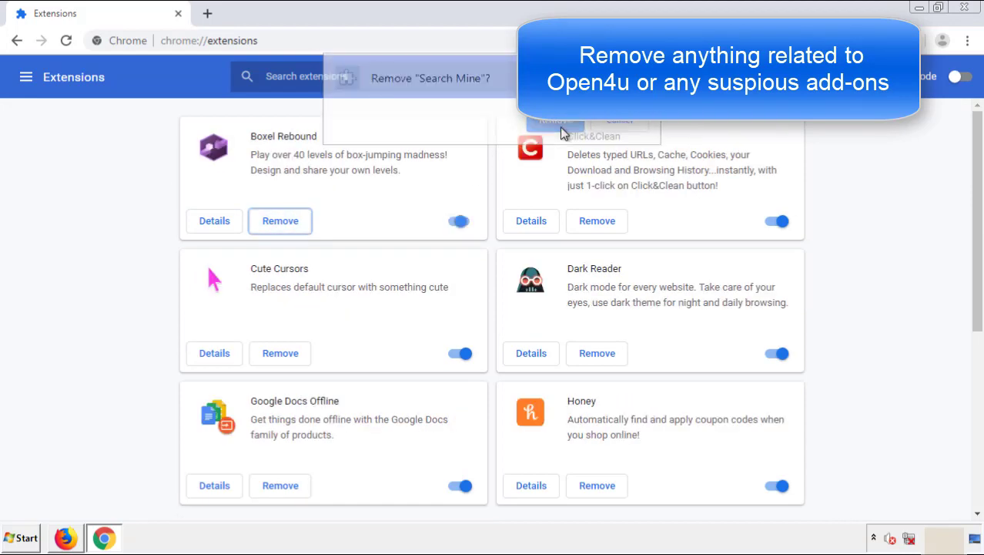
left_click(974, 14)
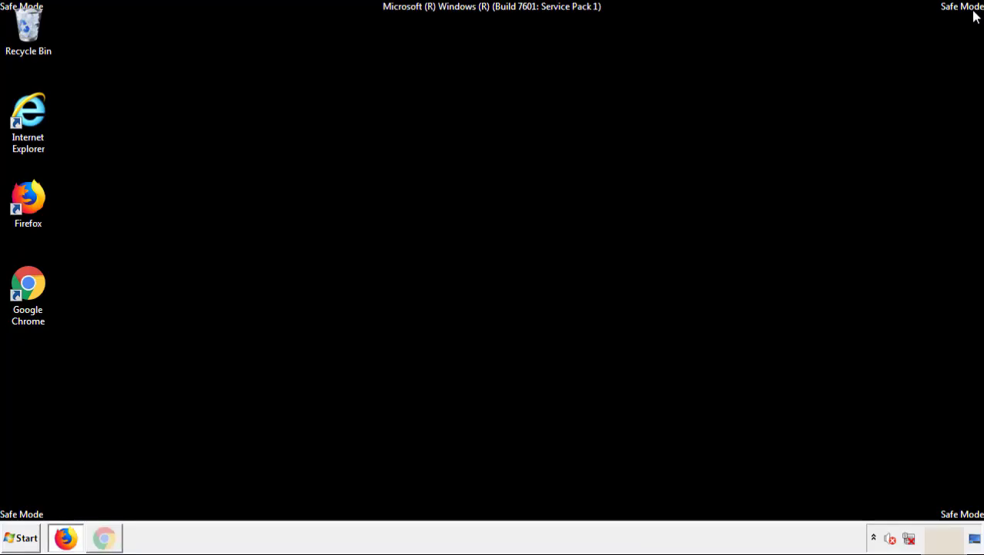
left_click(27, 539)
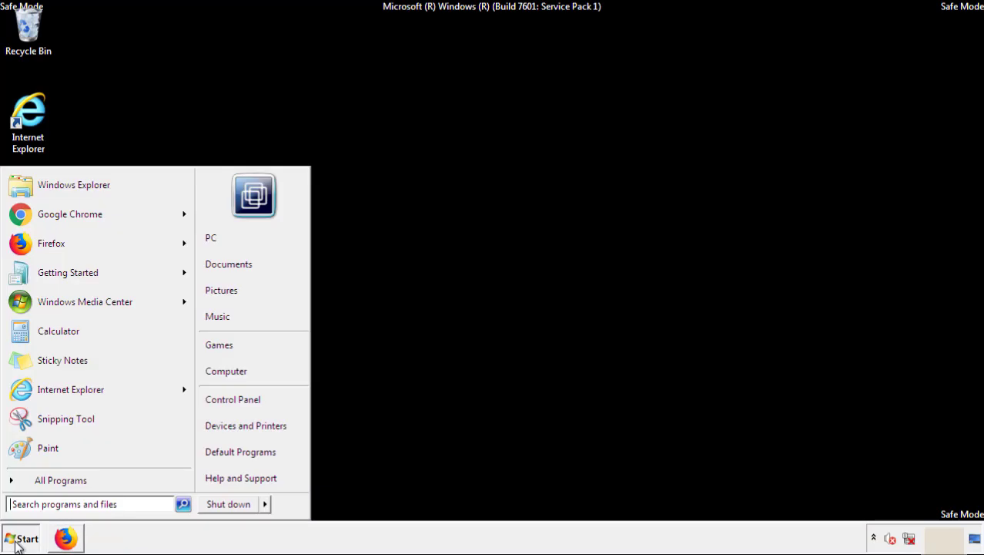